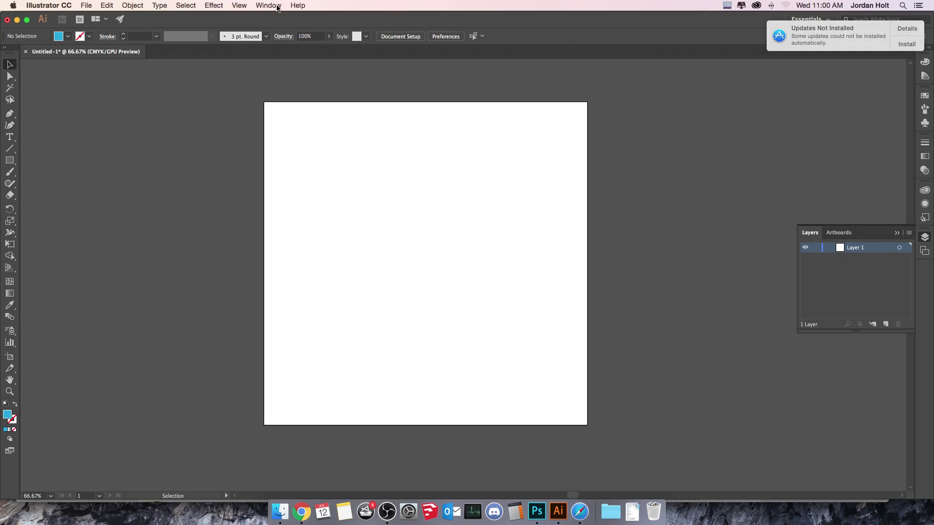
Show the Pathfinder panel and place it in the empty area beside the artboard.
{"action": "left_click", "coordinate": [267, 6]}
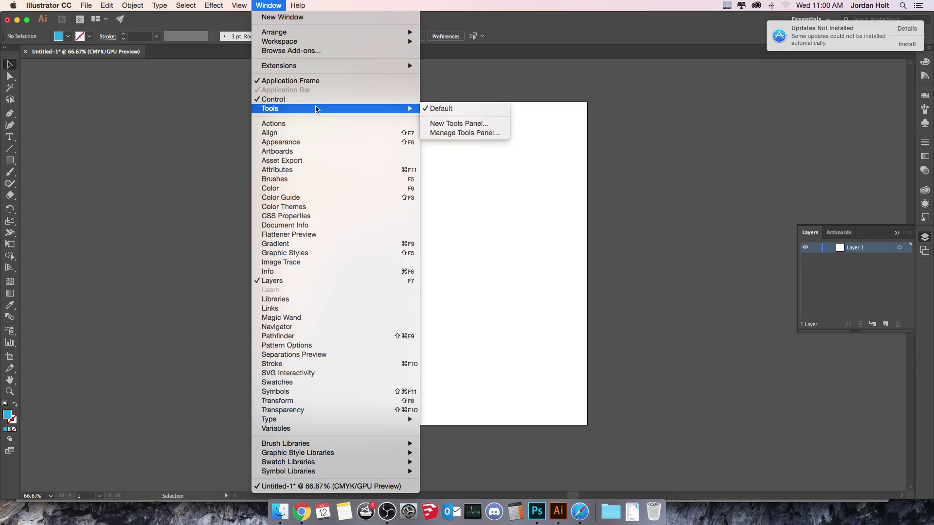
{"action": "left_click", "coordinate": [275, 6]}
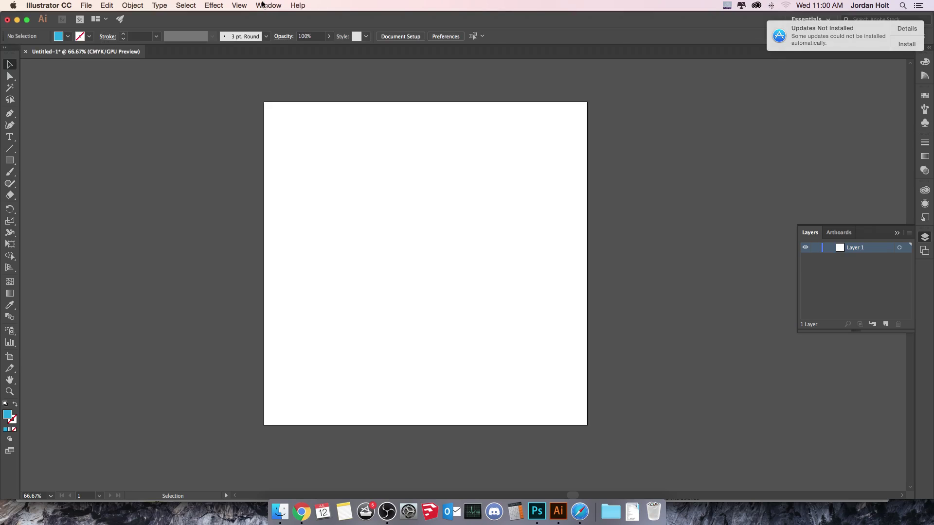
{"action": "left_click", "coordinate": [268, 5]}
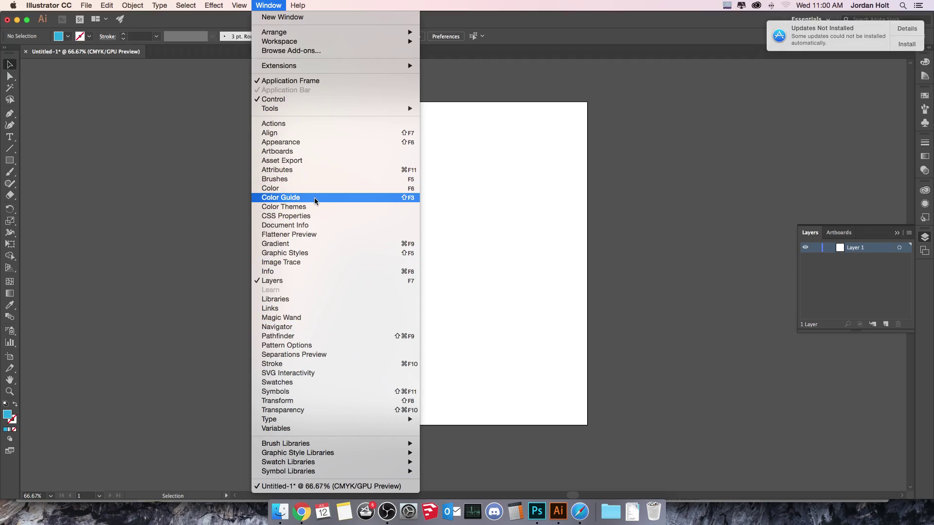
{"action": "left_click", "coordinate": [298, 338]}
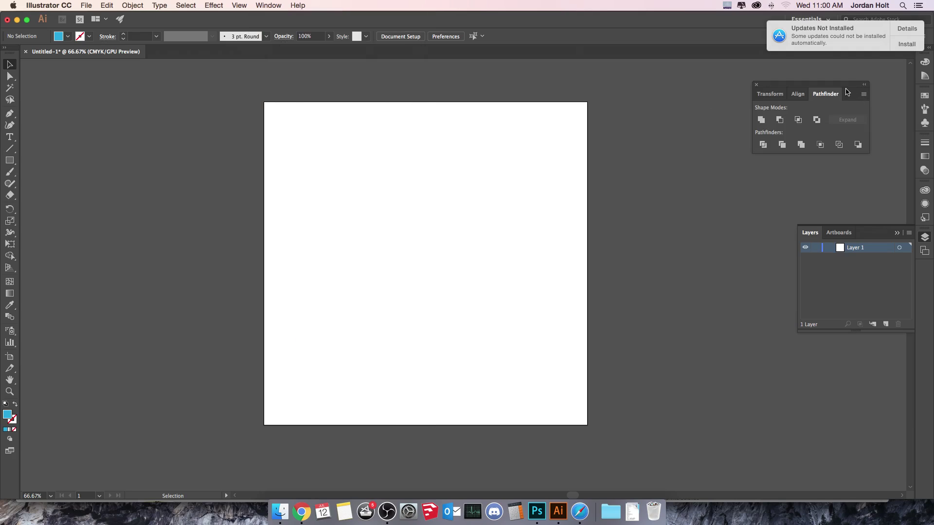
{"action": "left_click_drag", "start_coordinate": [846, 90], "coordinate": [757, 95]}
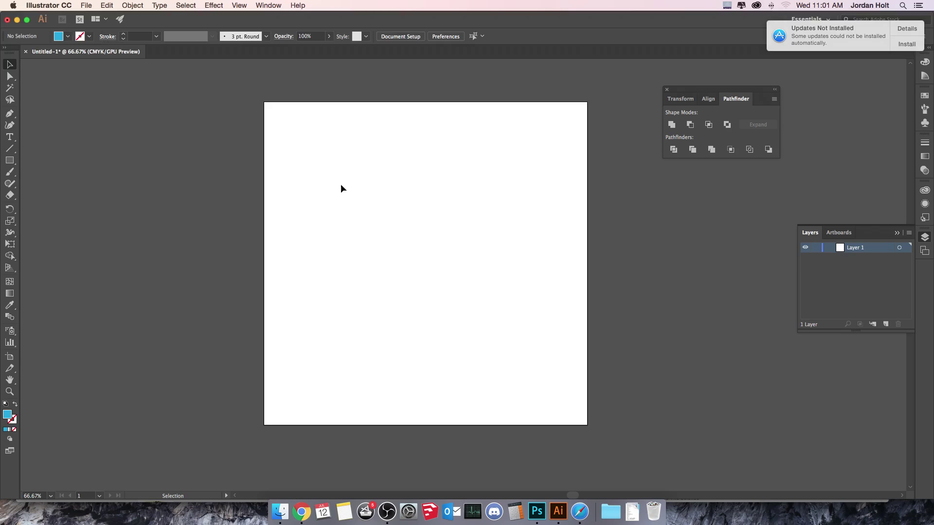
Draw a blue square about 408 px wide in the upper-left part of the artboard.
{"action": "left_click_drag", "start_coordinate": [10, 160], "coordinate": [57, 160]}
{"action": "left_click_drag", "start_coordinate": [291, 149], "coordinate": [423, 281]}
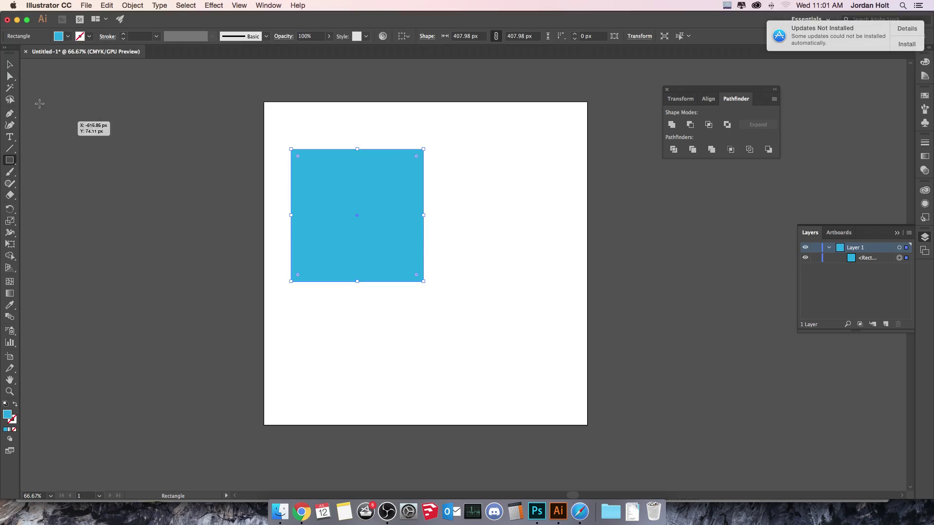
{"action": "left_click", "coordinate": [9, 64]}
Draw a circle about 493 px in diameter with the Ellipse tool, to the right of the square.
{"action": "left_click", "coordinate": [9, 160]}
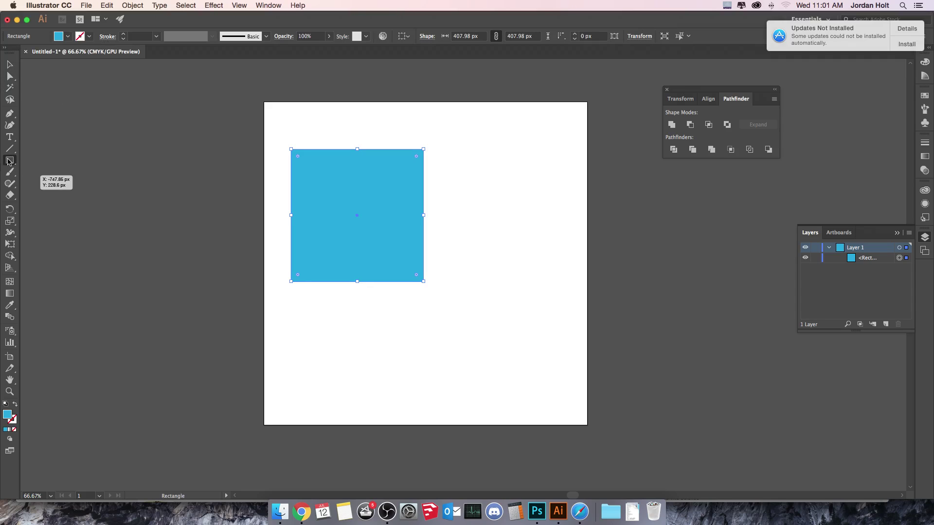
{"action": "left_click_drag", "start_coordinate": [10, 160], "coordinate": [53, 183]}
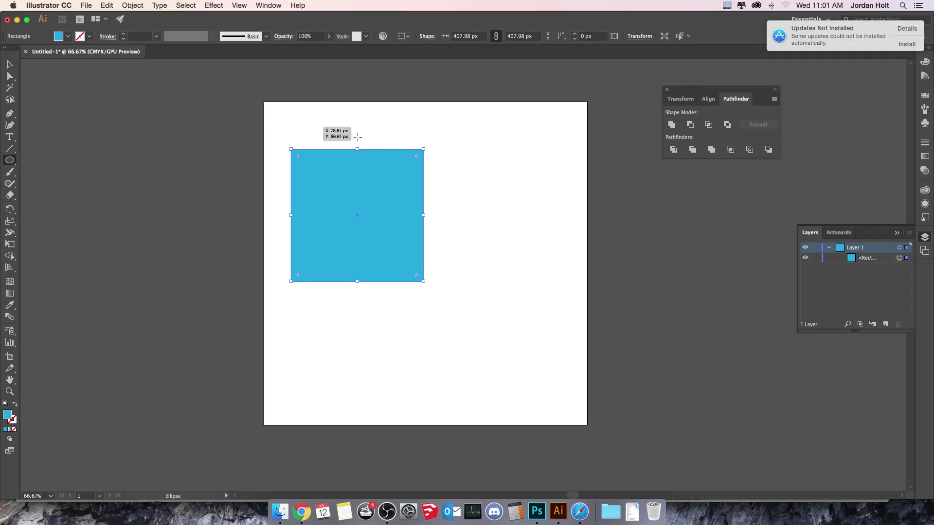
{"action": "left_click_drag", "start_coordinate": [451, 126], "coordinate": [611, 286]}
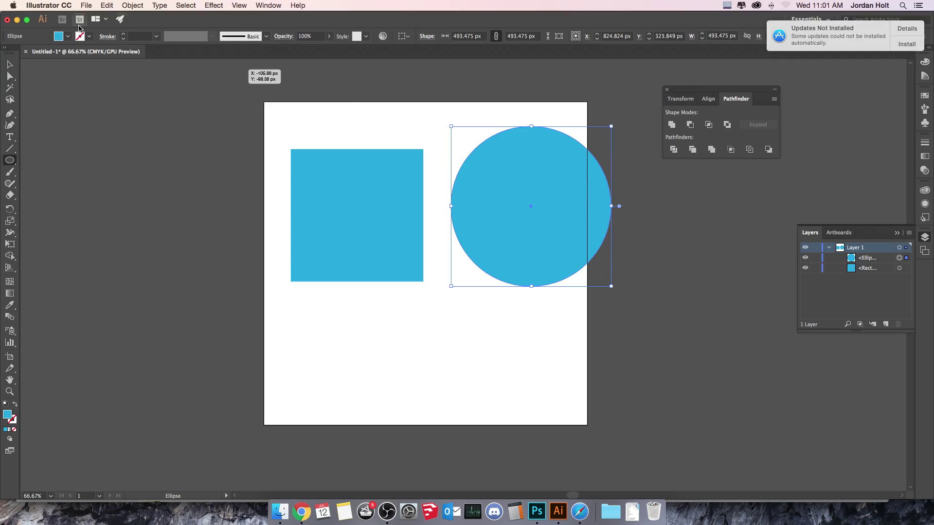
Change the circle's fill to dark grey with K at 87% and deselect it.
{"action": "left_click", "coordinate": [67, 36], "text": "shift"}
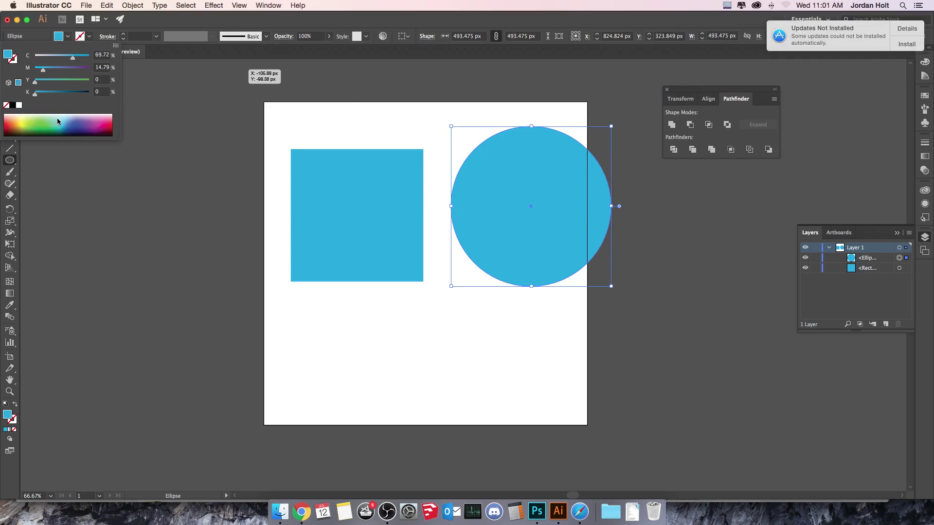
{"action": "left_click", "coordinate": [73, 132], "text": "shift"}
{"action": "left_click", "coordinate": [73, 131], "text": "shift"}
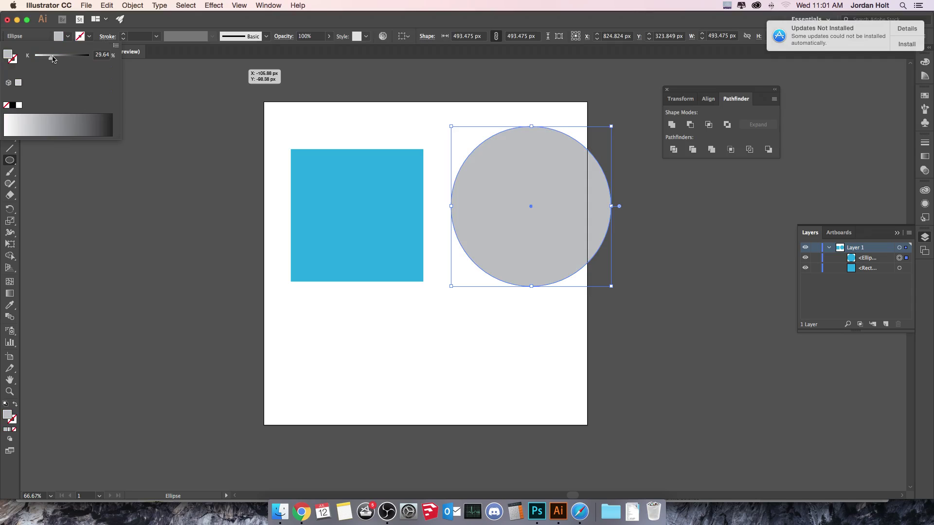
{"action": "left_click_drag", "start_coordinate": [53, 60], "coordinate": [80, 59]}
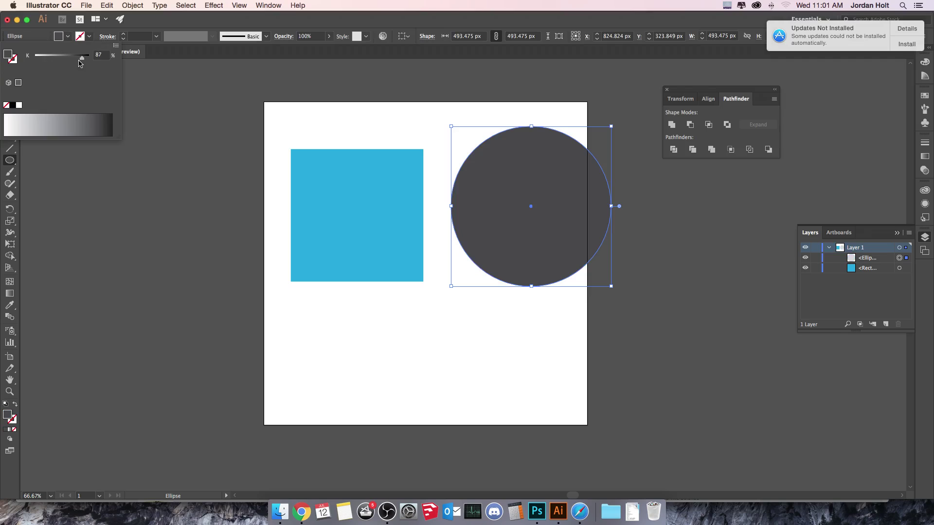
{"action": "left_click", "coordinate": [119, 189]}
{"action": "left_click", "coordinate": [8, 62]}
{"action": "left_click", "coordinate": [602, 282]}
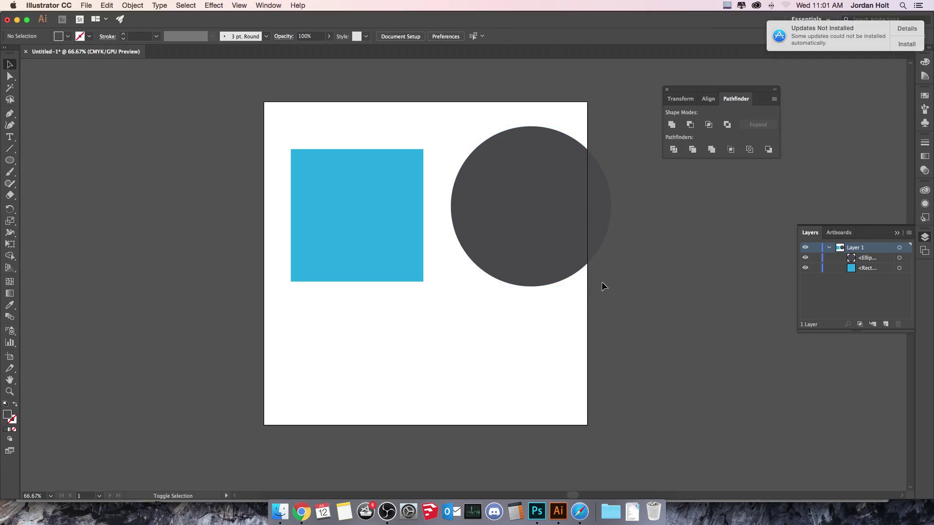
Scale the circle down proportionally to about 328 px and move it over the square's upper-right corner.
{"action": "left_click", "coordinate": [584, 259]}
{"action": "left_click_drag", "start_coordinate": [611, 286], "coordinate": [558, 233]}
{"action": "mouse_move", "coordinate": [527, 199]}
{"action": "left_mouse_down"}
{"action": "mouse_move", "coordinate": [515, 181]}
{"action": "mouse_move", "coordinate": [529, 208]}
{"action": "mouse_move", "coordinate": [497, 200]}
{"action": "mouse_move", "coordinate": [496, 187]}
{"action": "mouse_move", "coordinate": [535, 222]}
{"action": "mouse_move", "coordinate": [528, 214]}
{"action": "left_mouse_up"}
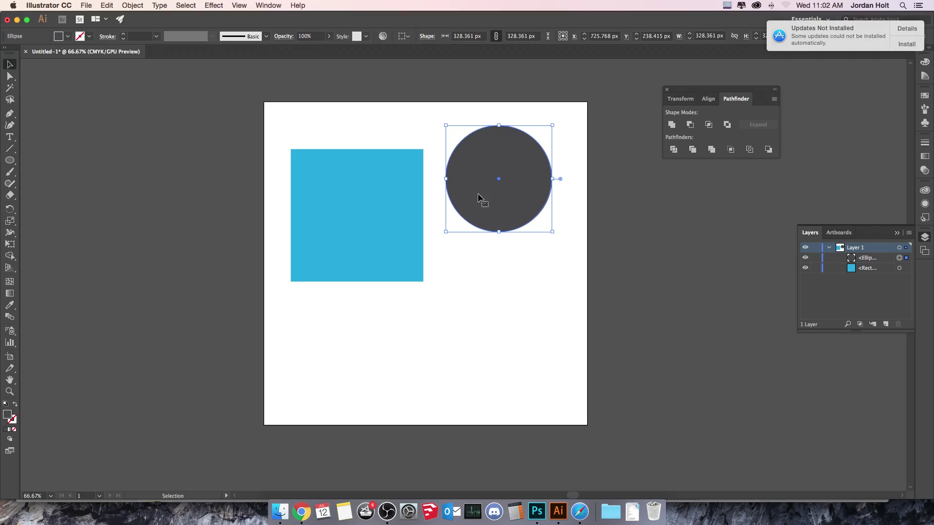
{"action": "mouse_move", "coordinate": [514, 206]}
{"action": "left_mouse_down"}
{"action": "mouse_move", "coordinate": [423, 184]}
{"action": "mouse_move", "coordinate": [399, 219]}
{"action": "mouse_move", "coordinate": [348, 209]}
{"action": "mouse_move", "coordinate": [363, 195]}
{"action": "mouse_move", "coordinate": [422, 205]}
{"action": "mouse_move", "coordinate": [422, 193]}
{"action": "left_mouse_up"}
{"action": "left_click", "coordinate": [489, 283]}
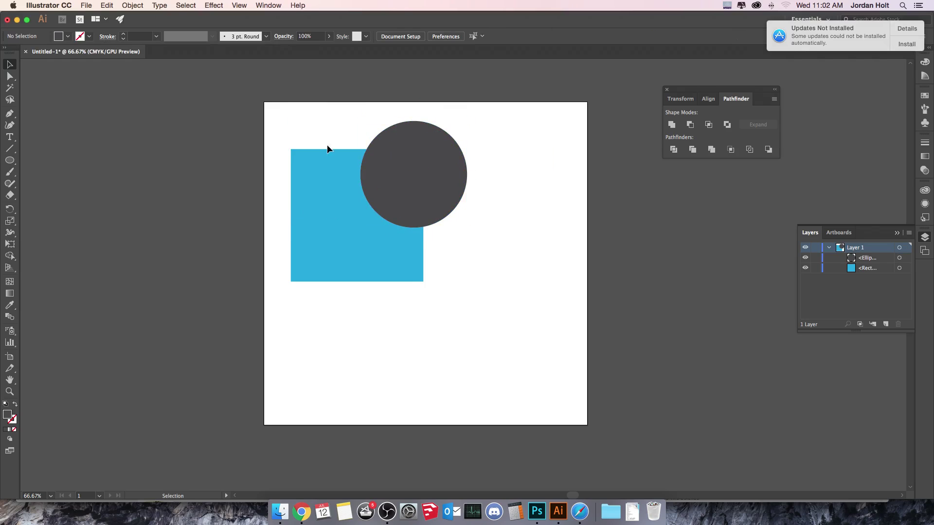
Select both the circle and the square and merge them with the Unite shape mode.
{"action": "left_click_drag", "start_coordinate": [328, 129], "coordinate": [418, 225]}
{"action": "left_click", "coordinate": [475, 338]}
{"action": "left_click", "coordinate": [444, 161]}
{"action": "left_click", "coordinate": [377, 255], "text": "shift"}
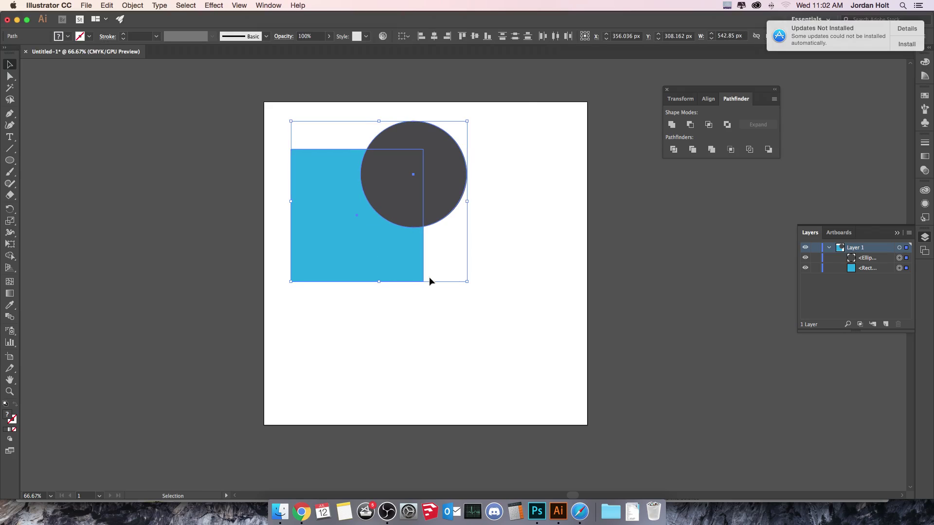
{"action": "left_click", "coordinate": [671, 125]}
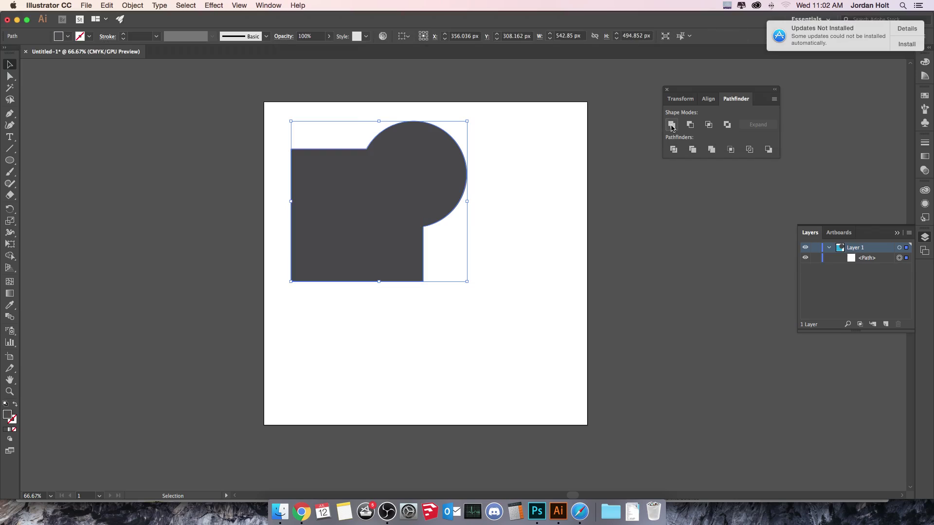
{"action": "left_click", "coordinate": [565, 209]}
Move the united shape toward the lower right of the artboard and fill it with dark red.
{"action": "left_click_drag", "start_coordinate": [390, 246], "coordinate": [486, 317]}
{"action": "left_click", "coordinate": [64, 36]}
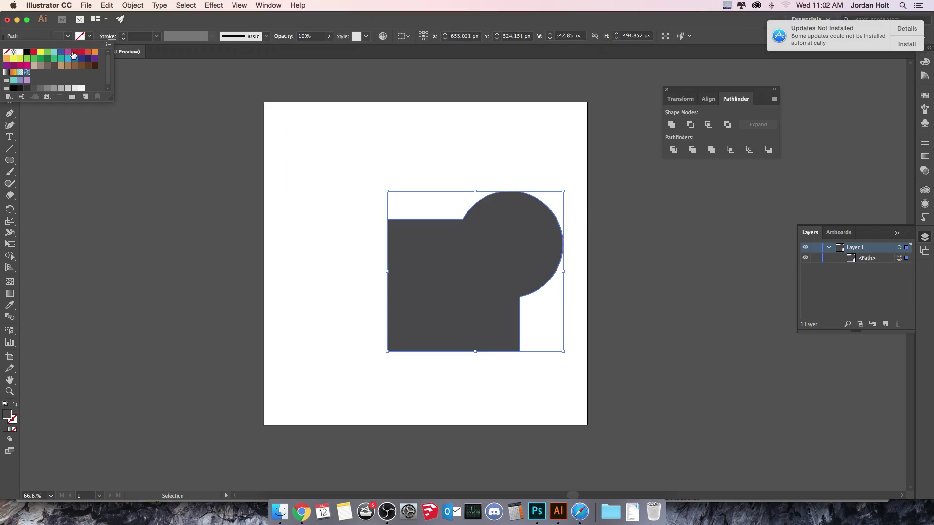
{"action": "left_click", "coordinate": [75, 57]}
{"action": "left_click", "coordinate": [204, 183]}
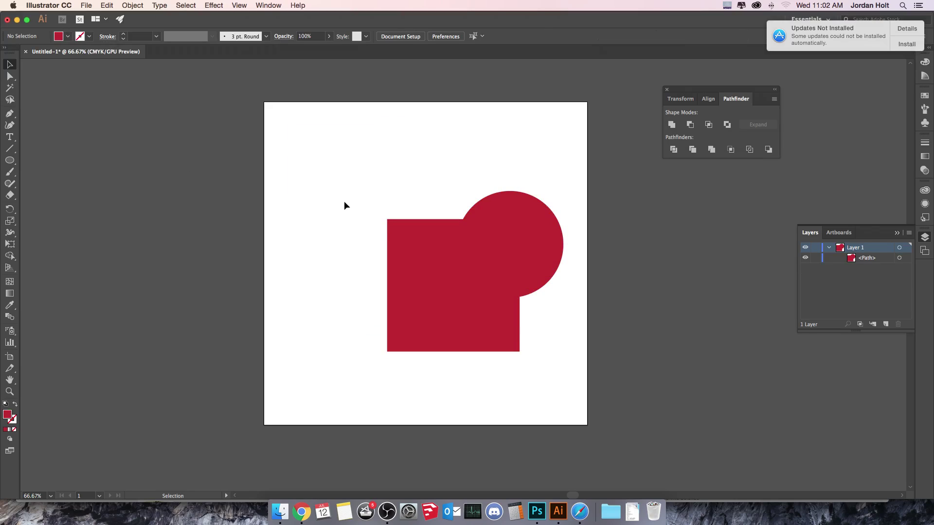
Undo the recolouring, the move and the Unite operation to restore the separate square and circle, and deselect them.
{"action": "key", "text": "super+z"}
{"action": "key", "text": "super+z"}
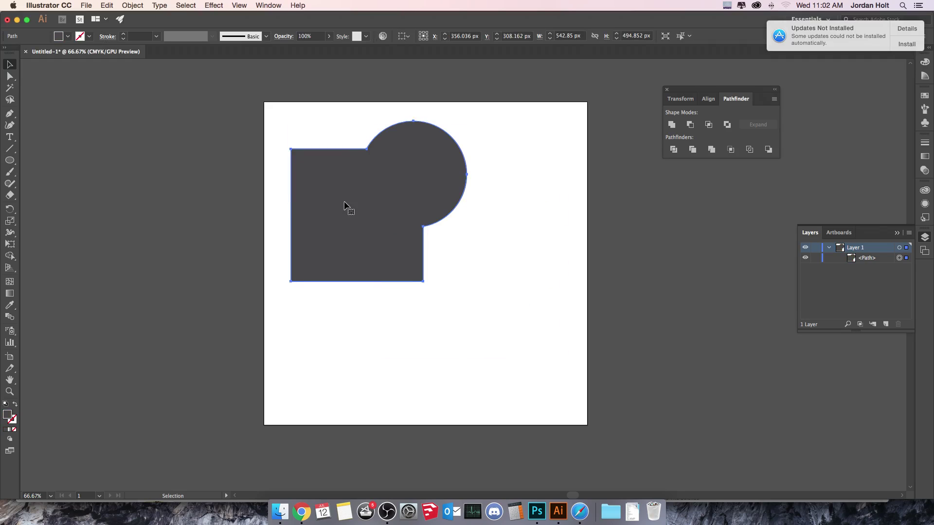
{"action": "key", "text": "super+z"}
{"action": "key", "text": "super+z"}
{"action": "key", "text": "super+z"}
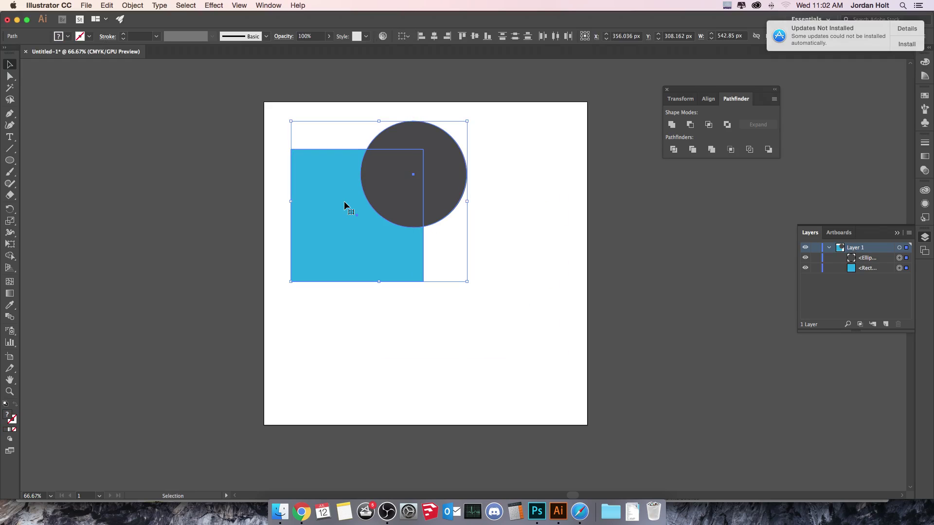
{"action": "left_click", "coordinate": [548, 265]}
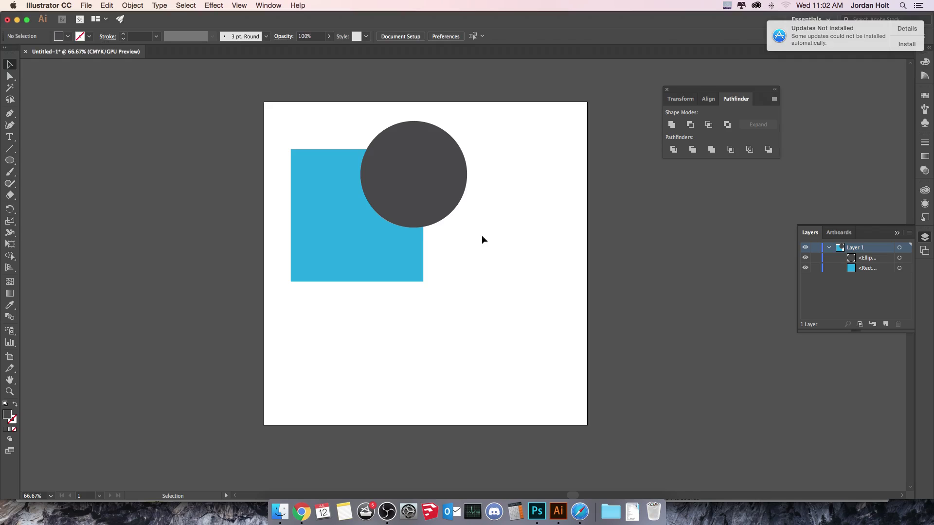
Try moving the circle off the square and rotating it slightly, undoing each change.
{"action": "left_click_drag", "start_coordinate": [453, 183], "coordinate": [517, 188]}
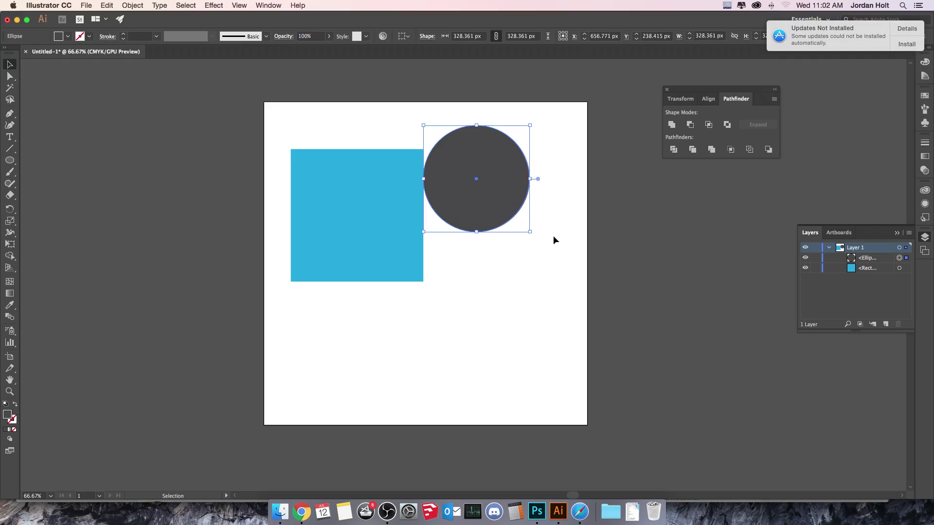
{"action": "key", "text": "super+z"}
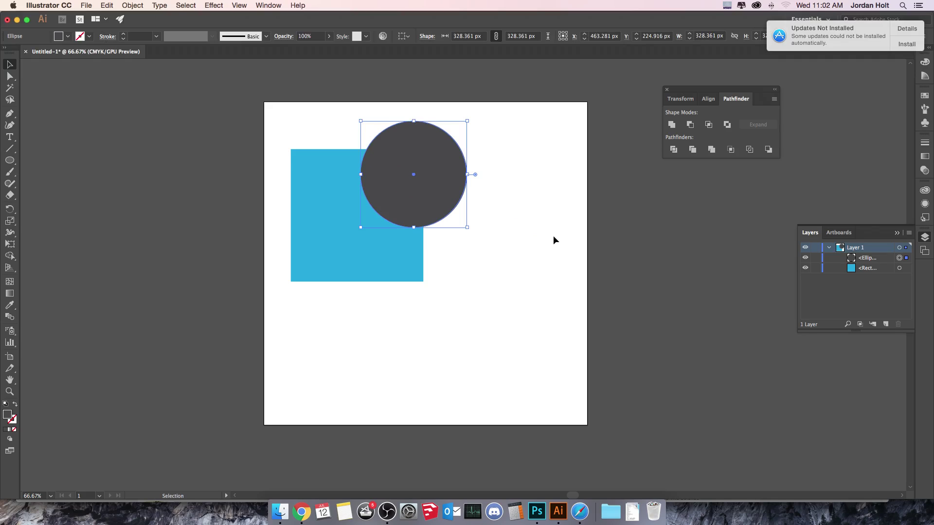
{"action": "left_click_drag", "start_coordinate": [462, 219], "coordinate": [500, 292]}
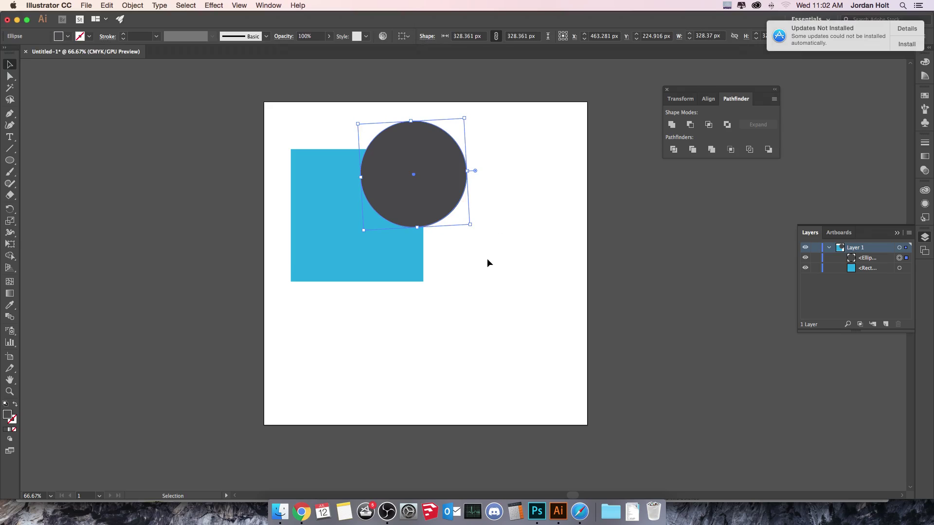
{"action": "key", "text": "super+z"}
{"action": "left_click", "coordinate": [488, 276]}
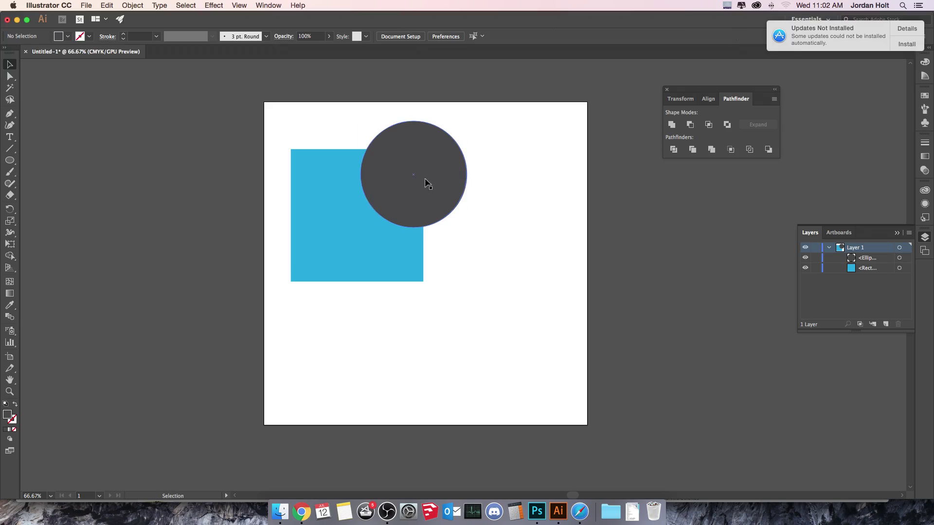
Cut the overlapping circle out of the square's corner with Minus Front, and undo the cut.
{"action": "left_click_drag", "start_coordinate": [331, 124], "coordinate": [475, 285]}
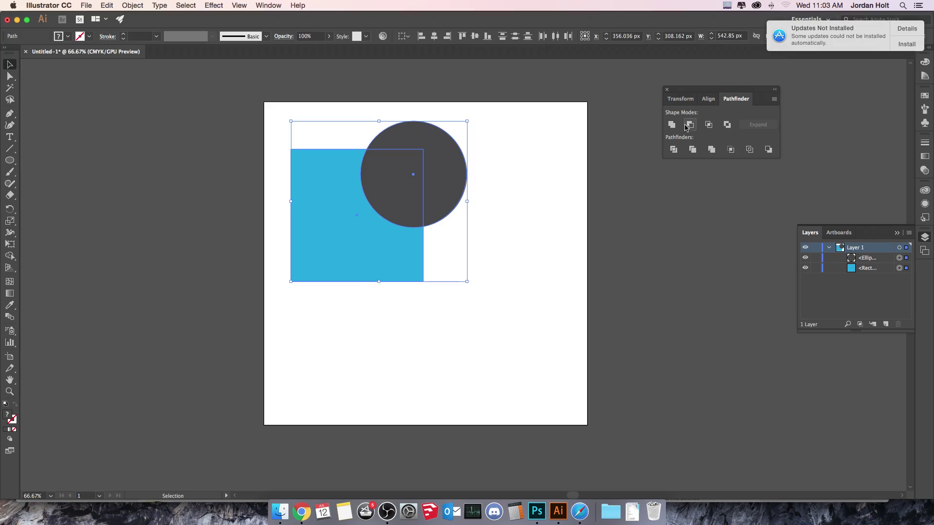
{"action": "left_click", "coordinate": [689, 125]}
{"action": "left_click", "coordinate": [476, 202]}
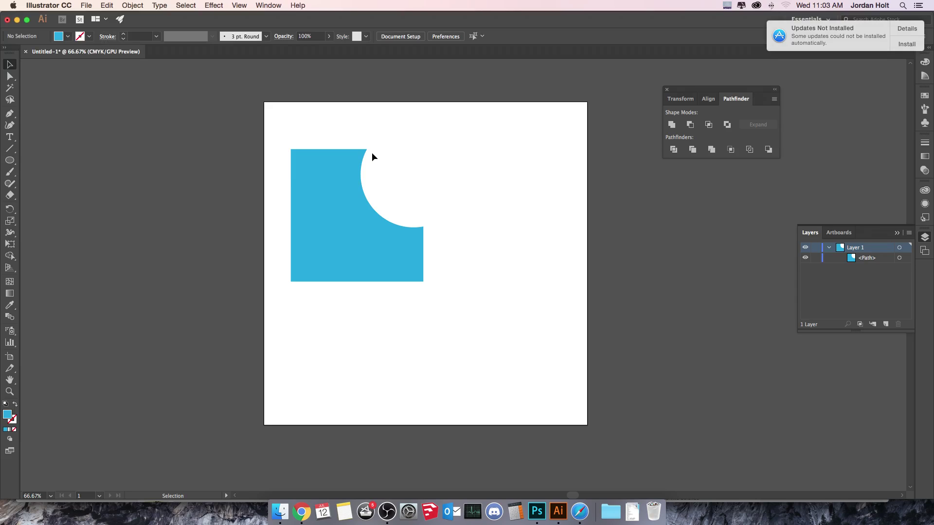
{"action": "key", "text": "super+z"}
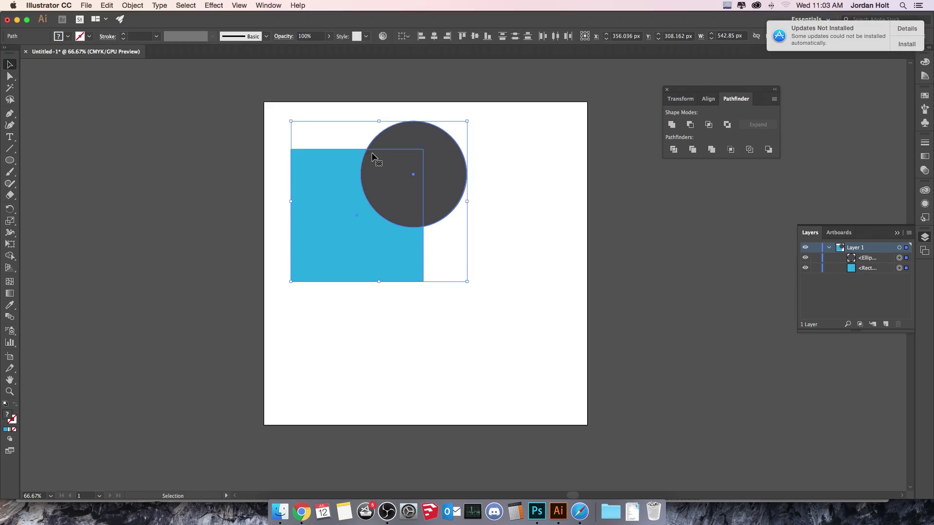
{"action": "left_click", "coordinate": [560, 238]}
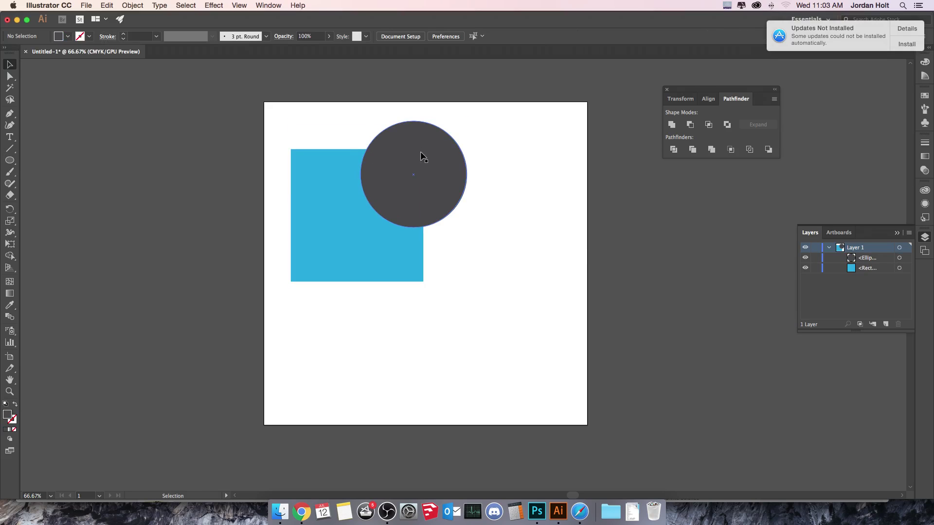
Centre the circle on the square and cut it out of the square with Minus Front.
{"action": "left_click", "coordinate": [444, 204]}
{"action": "left_click_drag", "start_coordinate": [444, 205], "coordinate": [387, 245]}
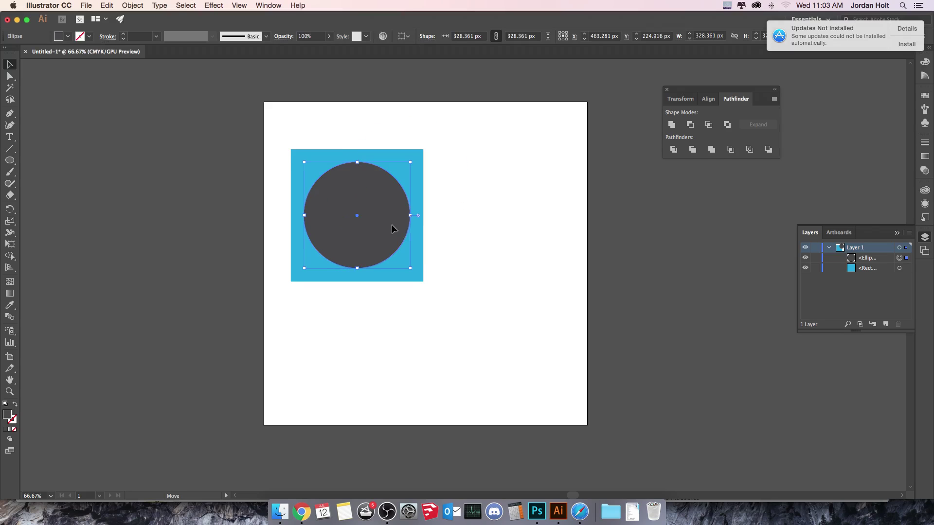
{"action": "left_click_drag", "start_coordinate": [319, 119], "coordinate": [440, 214]}
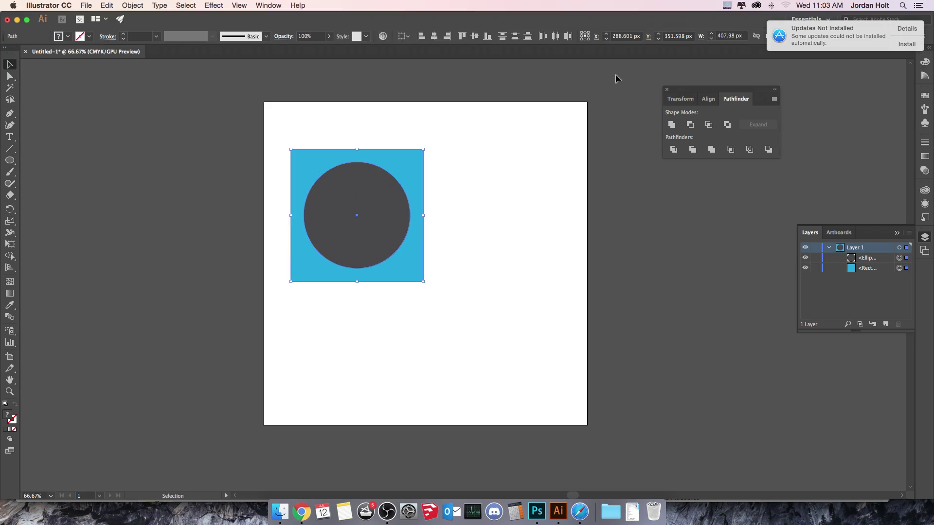
{"action": "left_click", "coordinate": [690, 124]}
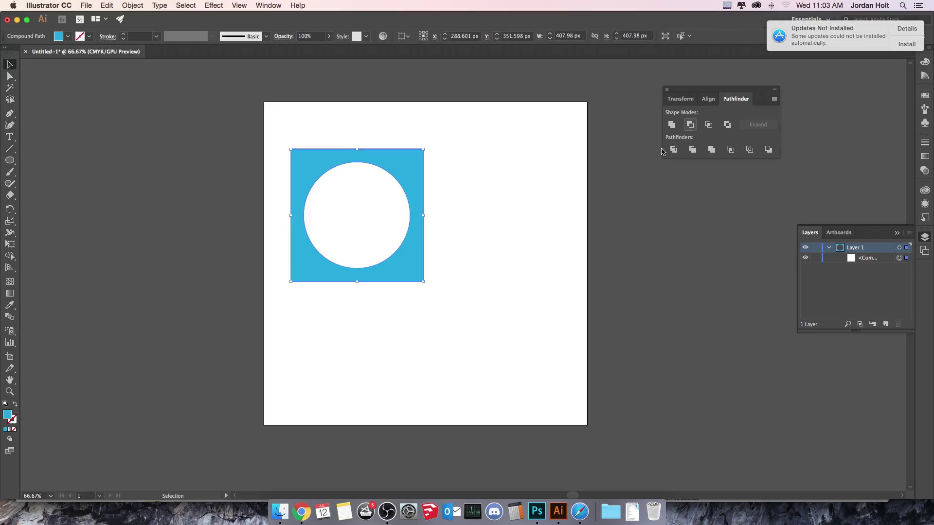
Move the cut-out square to the artboard's horizontal centre and undo the extra move beyond it.
{"action": "left_click", "coordinate": [456, 255]}
{"action": "left_click_drag", "start_coordinate": [378, 271], "coordinate": [480, 261]}
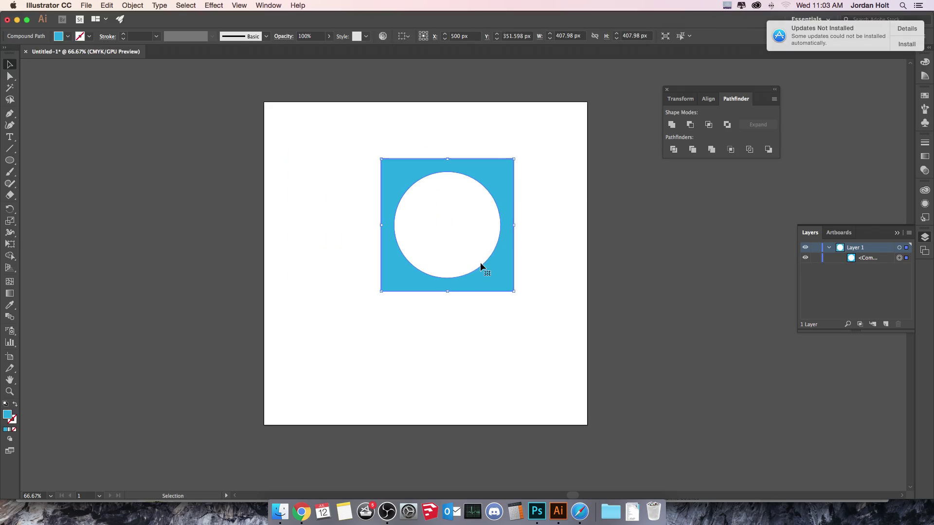
{"action": "key", "text": "super+z"}
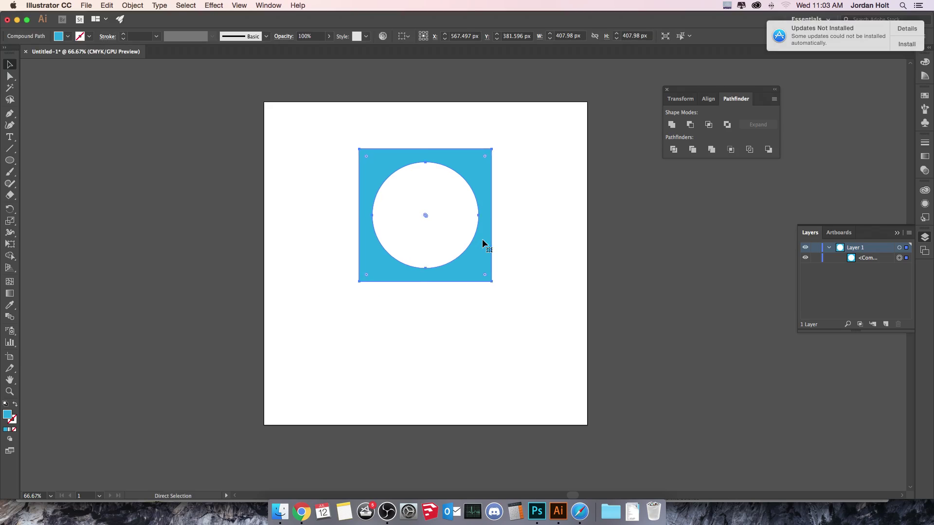
Undo the cut-out square's move and the Minus Front cut, and deselect the restored shapes.
{"action": "key", "text": "super+z"}
{"action": "key", "text": "super+z"}
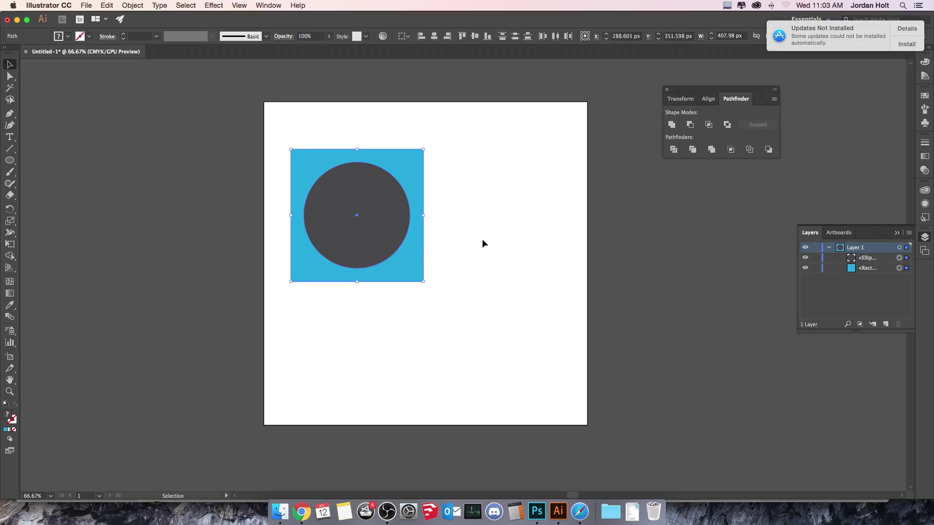
{"action": "left_click", "coordinate": [535, 233]}
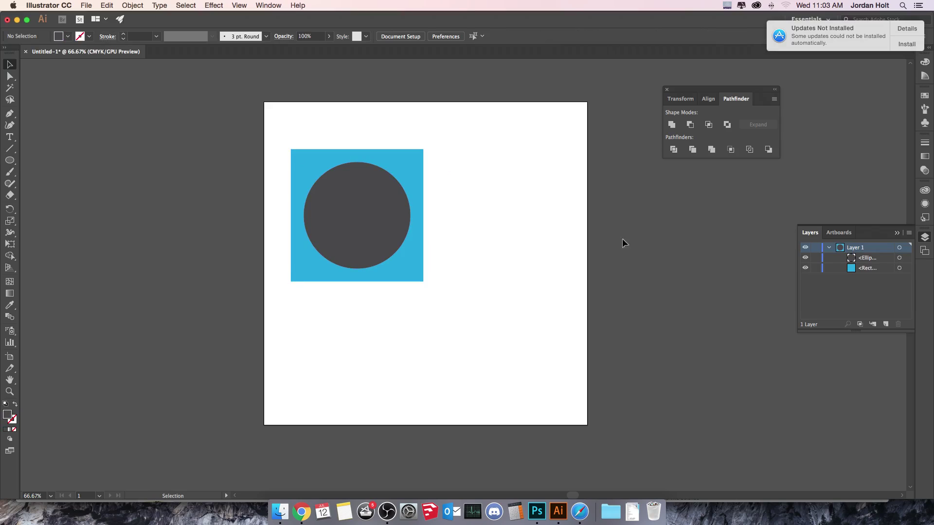
Reorder the square above the circle and move it diagonally down so its corner covers the circle's lower-right part.
{"action": "left_click", "coordinate": [867, 259]}
{"action": "double_click", "coordinate": [869, 269]}
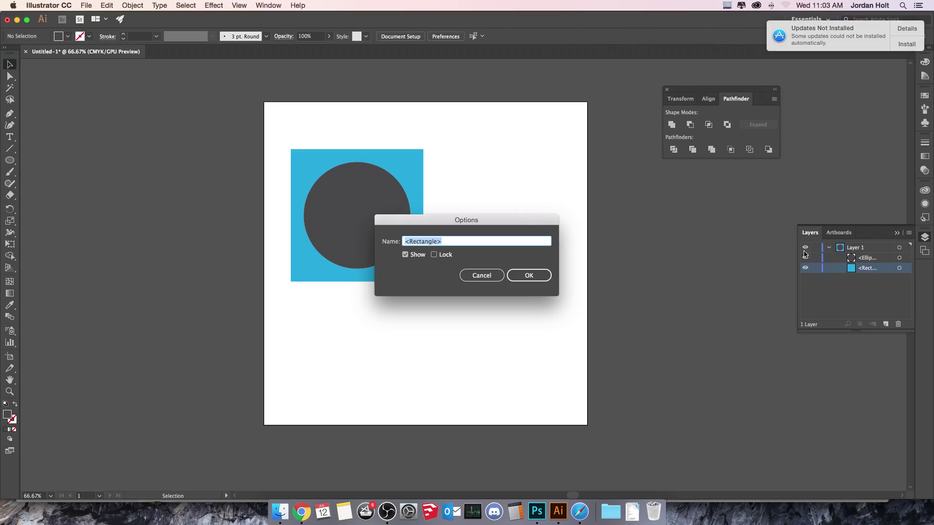
{"action": "left_click", "coordinate": [481, 275]}
{"action": "left_click_drag", "start_coordinate": [865, 271], "coordinate": [866, 257]}
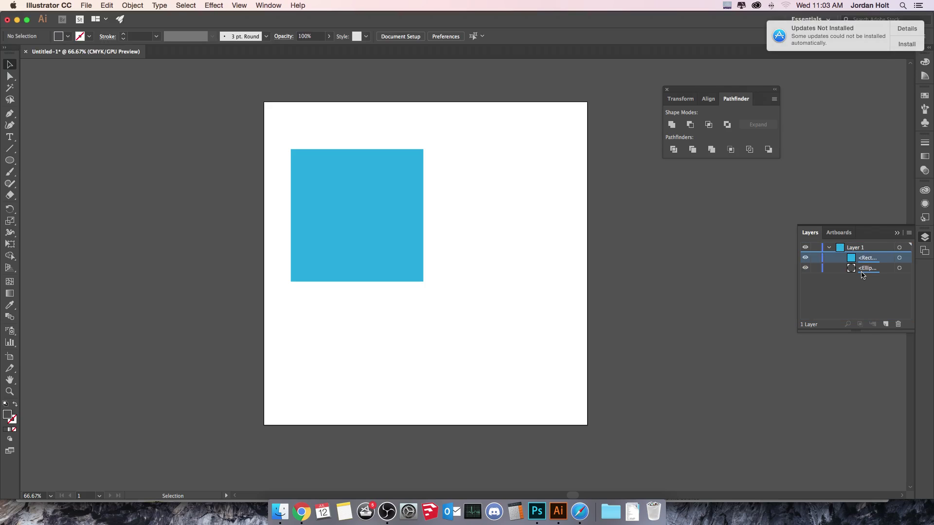
{"action": "left_click_drag", "start_coordinate": [354, 226], "coordinate": [423, 286]}
{"action": "left_click", "coordinate": [432, 174]}
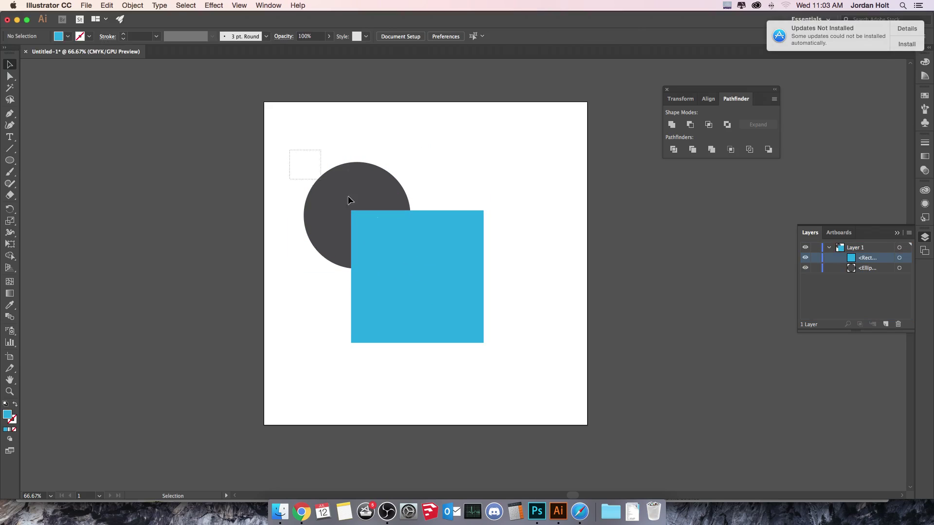
Cut the overlapping square out of the circle with Minus Front, and undo the cut.
{"action": "left_click_drag", "start_coordinate": [348, 196], "coordinate": [362, 221]}
{"action": "left_click", "coordinate": [690, 124]}
{"action": "left_click", "coordinate": [525, 206]}
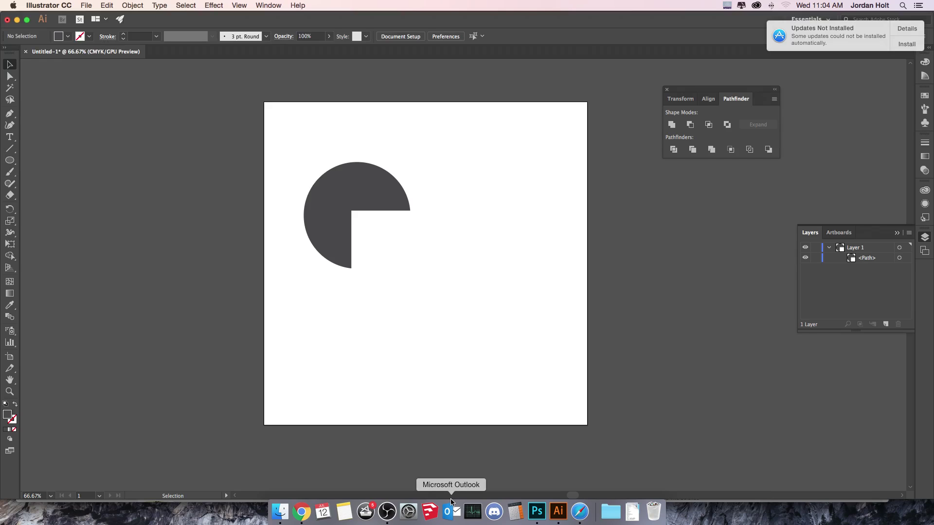
{"action": "key", "text": "super+z"}
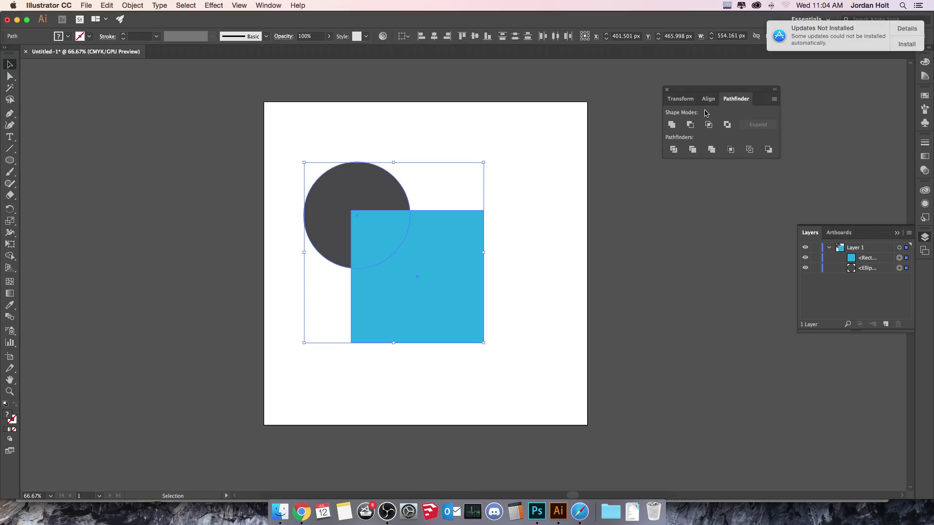
Reduce the square and circle to their overlapping area with Intersect, and undo it.
{"action": "left_click_drag", "start_coordinate": [312, 139], "coordinate": [501, 268]}
{"action": "left_click", "coordinate": [708, 125]}
{"action": "left_click", "coordinate": [446, 314]}
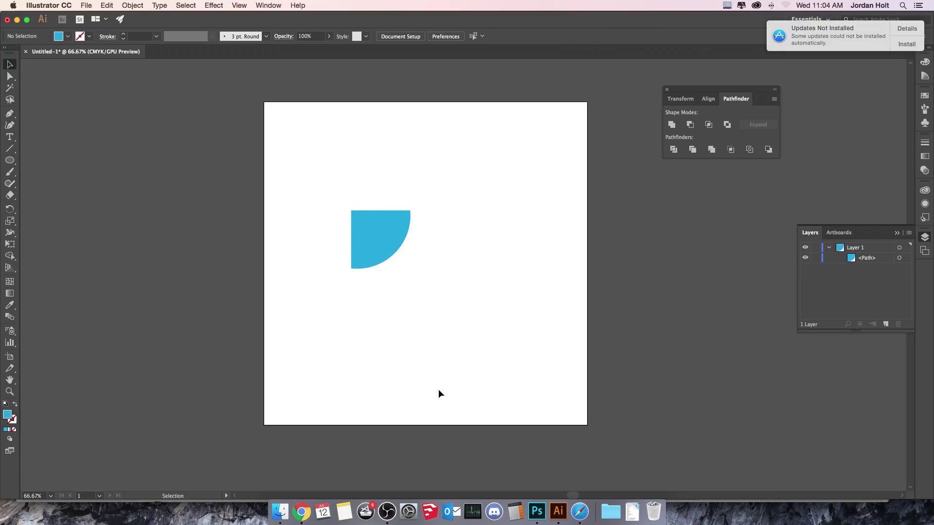
{"action": "key", "text": "super+z"}
Remove the overlapping area of the circle and square with Exclude, and deselect the result.
{"action": "left_click", "coordinate": [727, 125]}
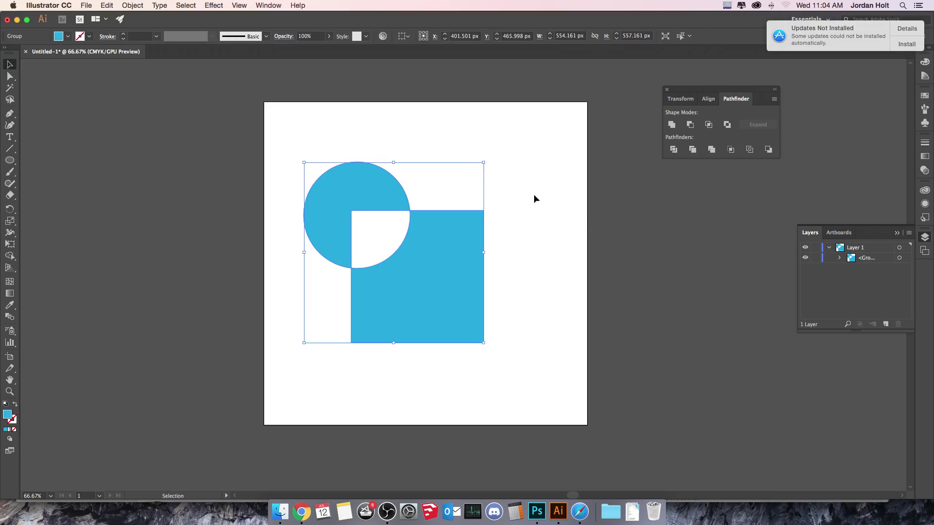
{"action": "left_click", "coordinate": [501, 370]}
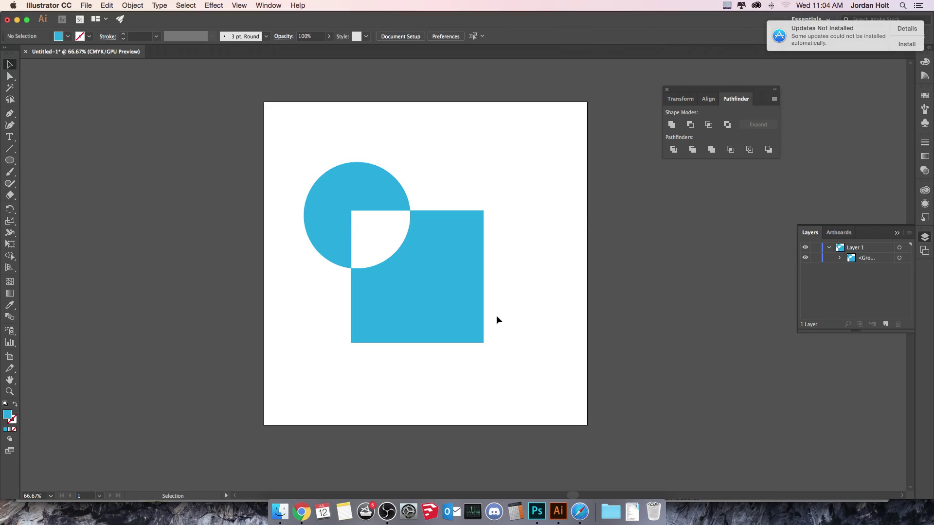